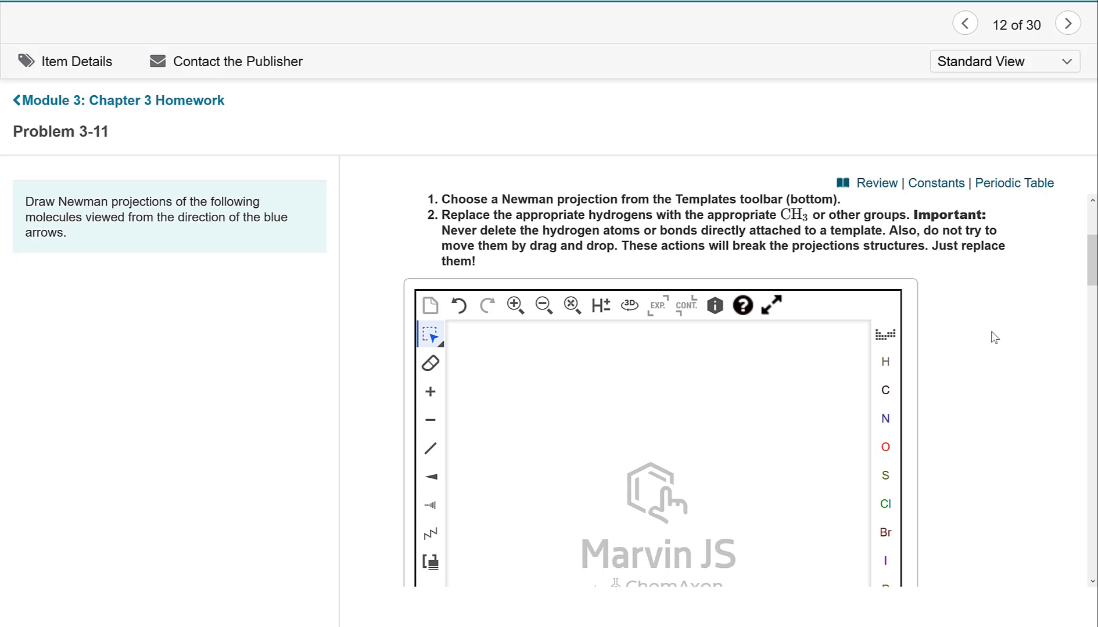
Step: Scroll between the Part A molecule figure and the empty Marvin JS canvas with its Templates toolbar
{"action": "scroll", "coordinate": [980, 348], "scroll_direction": "up", "scroll_amount": 3}
{"action": "scroll", "coordinate": [975, 343], "scroll_direction": "down", "scroll_amount": 3}
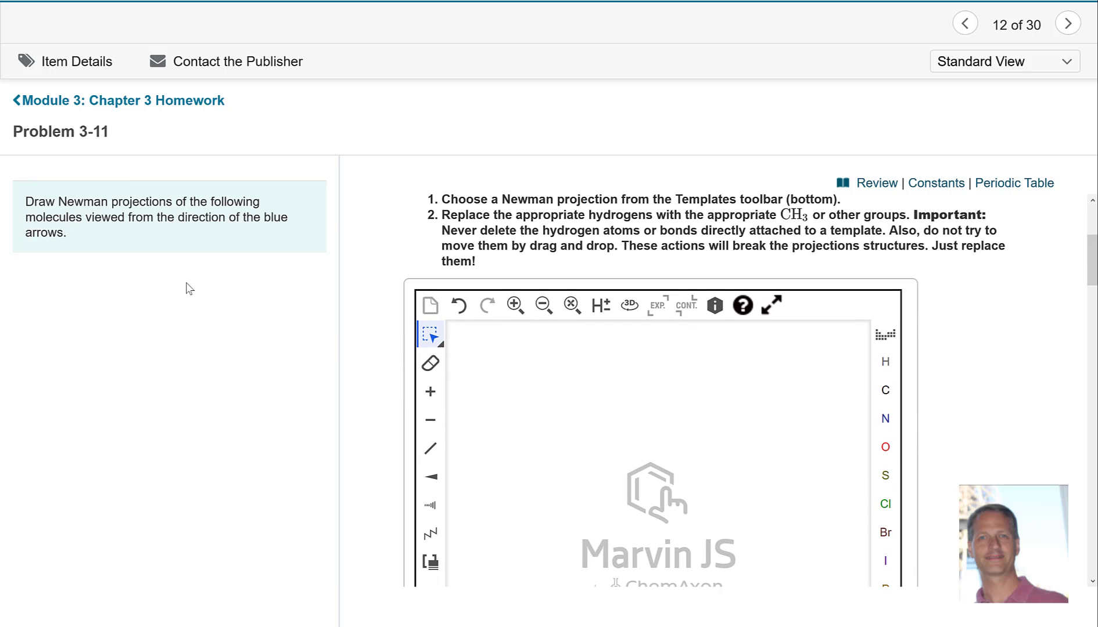
{"action": "scroll", "coordinate": [430, 286], "scroll_direction": "up", "scroll_amount": 3}
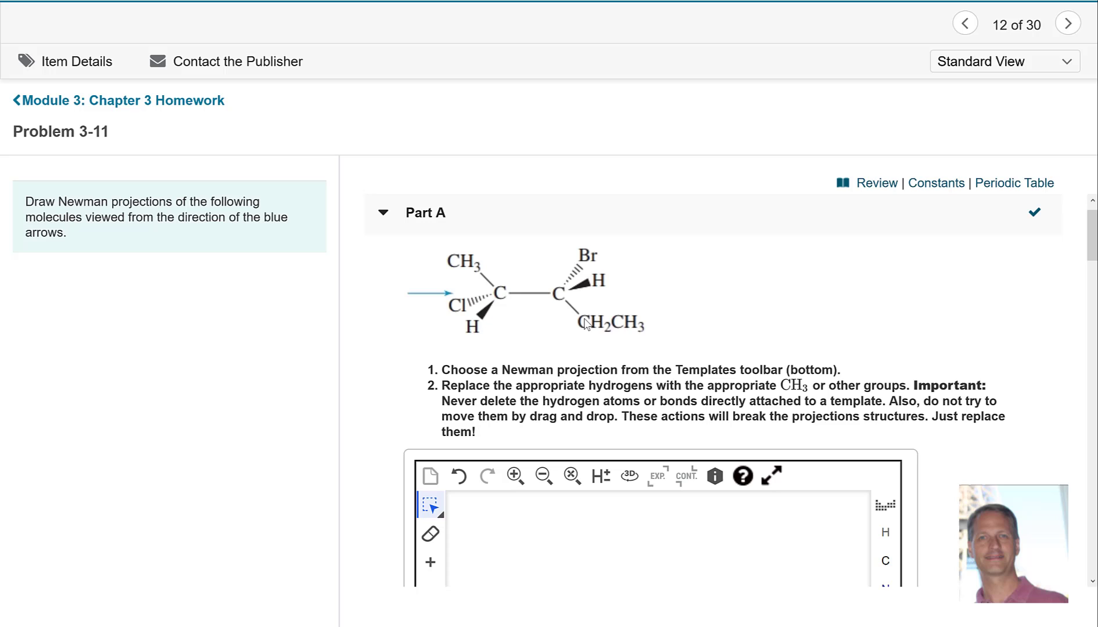
Step: Place the fifth, sixth and seventh Newman templates on the canvas, testing rotation of the third's front hydrogens
{"action": "scroll", "coordinate": [941, 340], "scroll_direction": "down", "scroll_amount": 8}
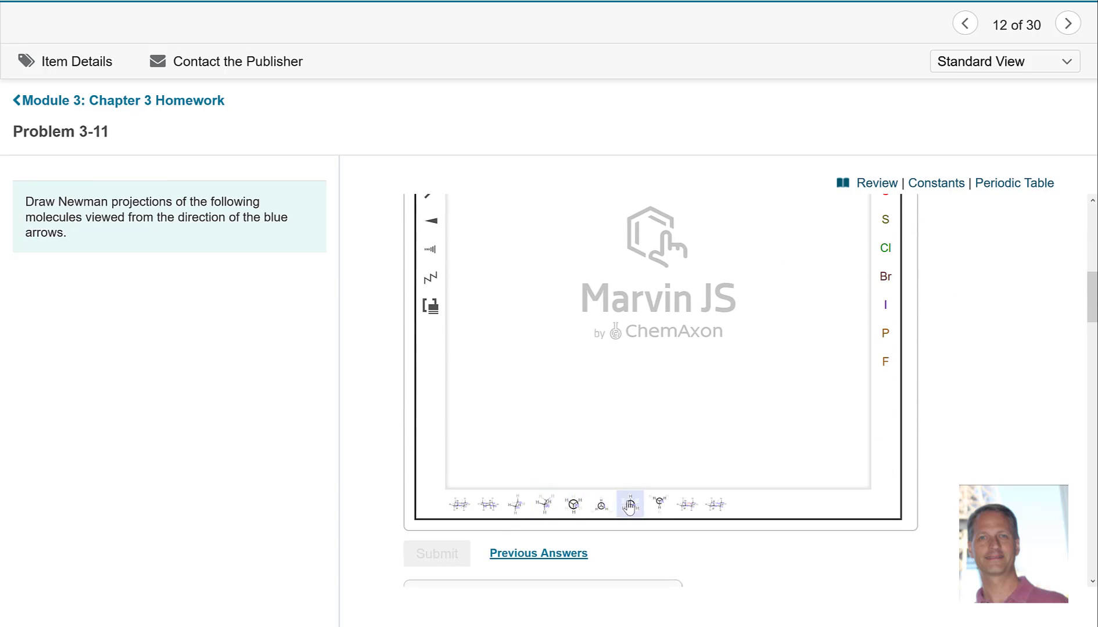
{"action": "left_click", "coordinate": [572, 507]}
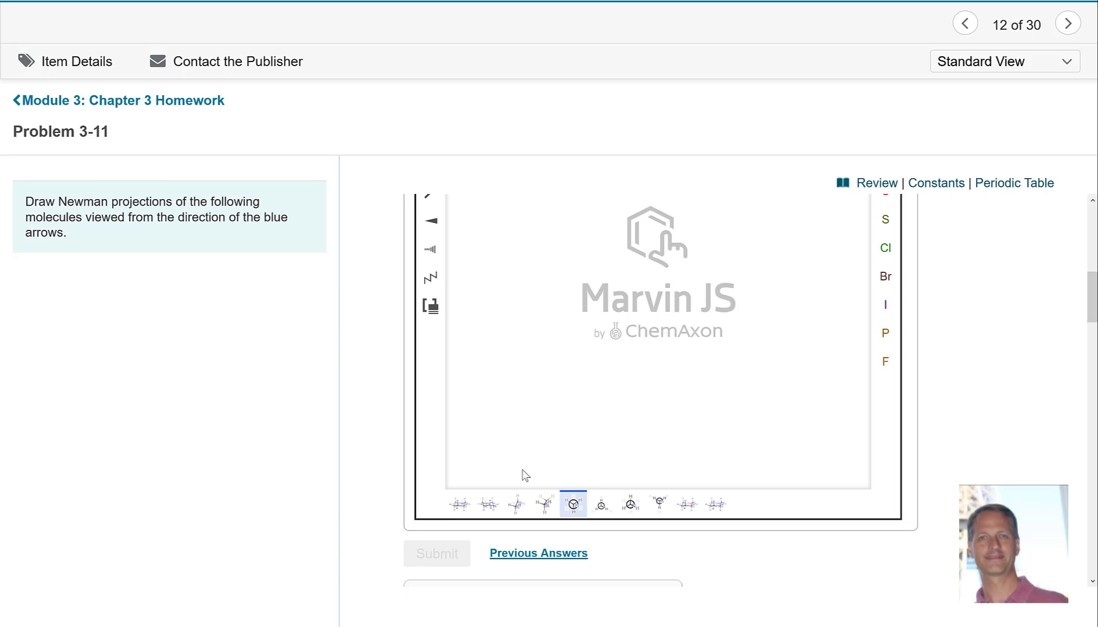
{"action": "left_click", "coordinate": [525, 308]}
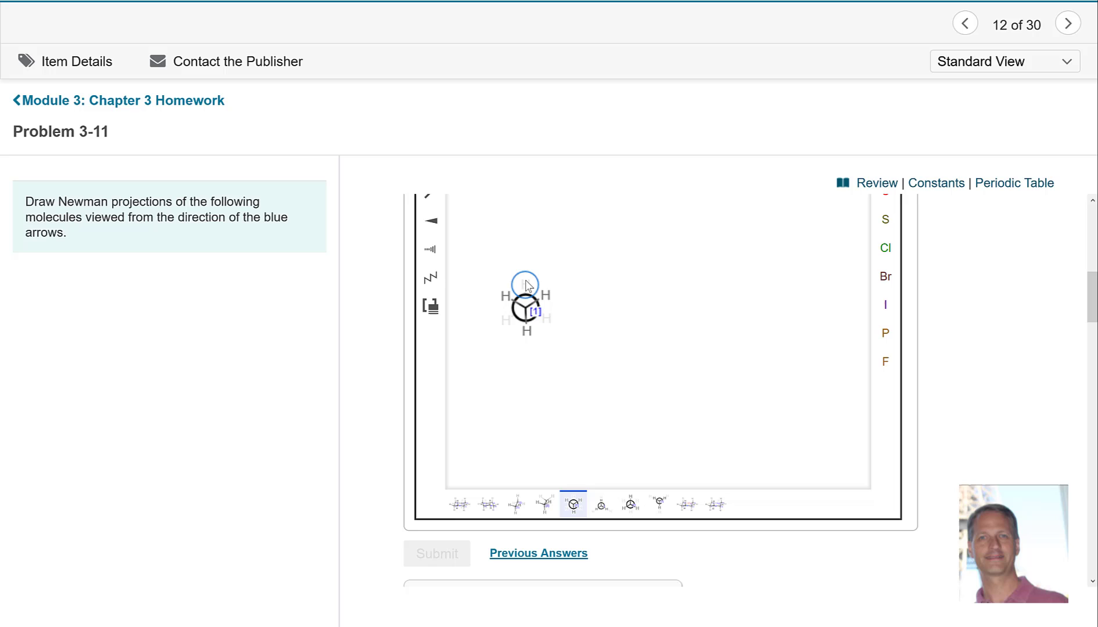
{"action": "left_click", "coordinate": [602, 505]}
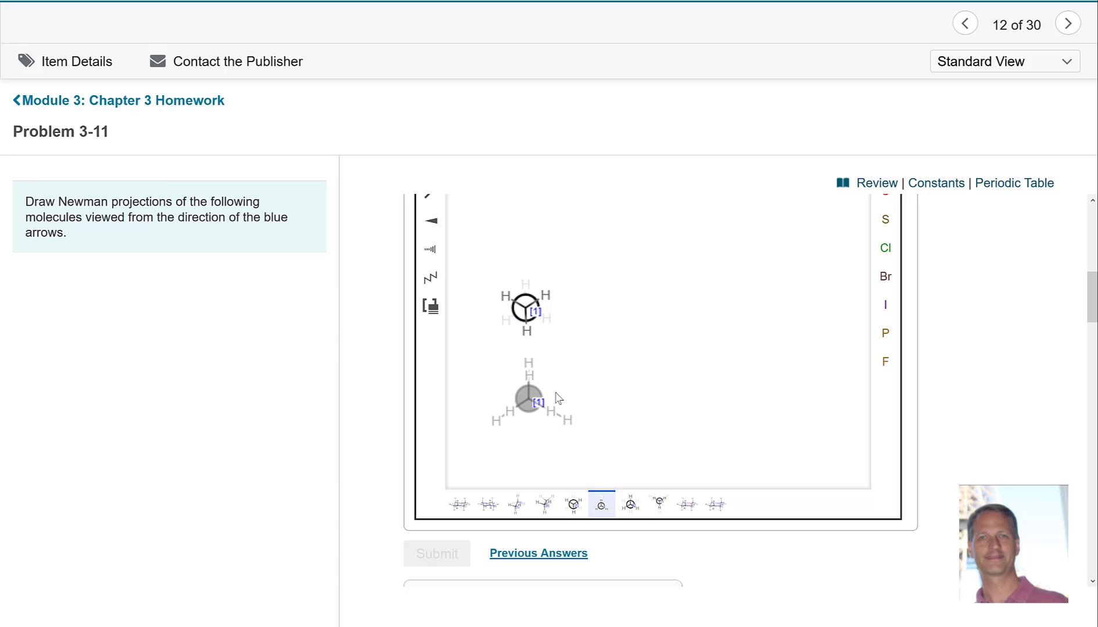
{"action": "left_click", "coordinate": [557, 398]}
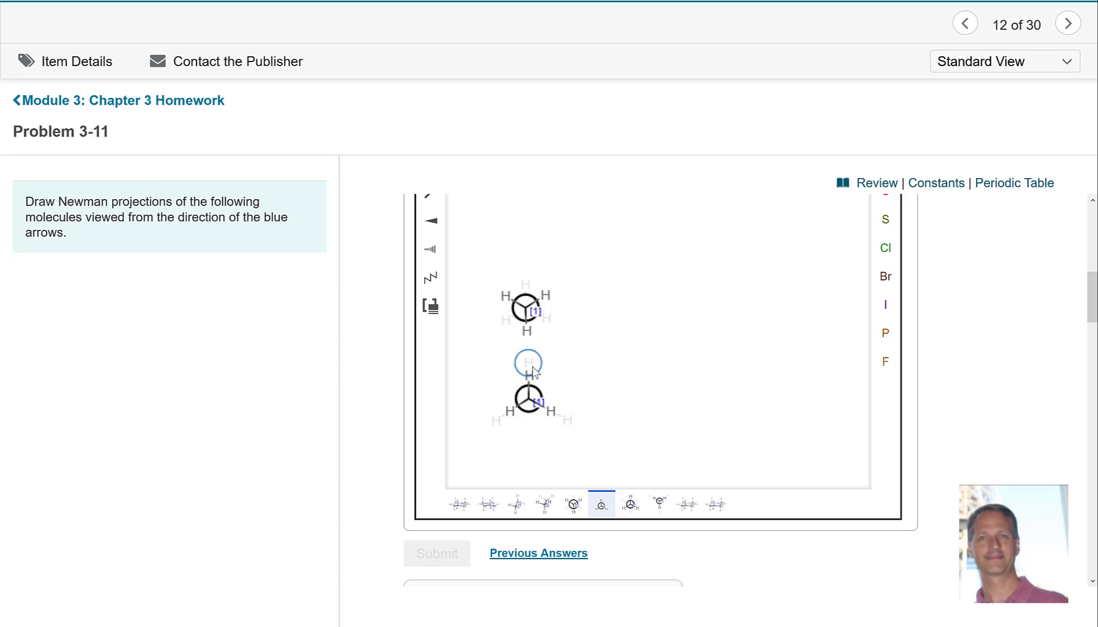
{"action": "left_click", "coordinate": [627, 504]}
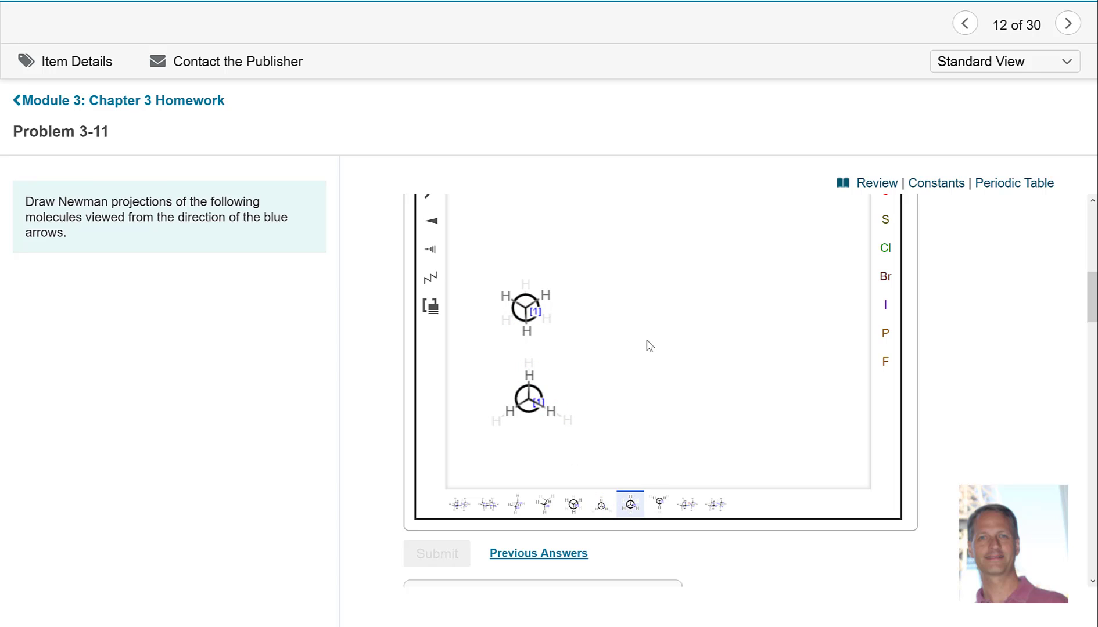
{"action": "left_click", "coordinate": [663, 295]}
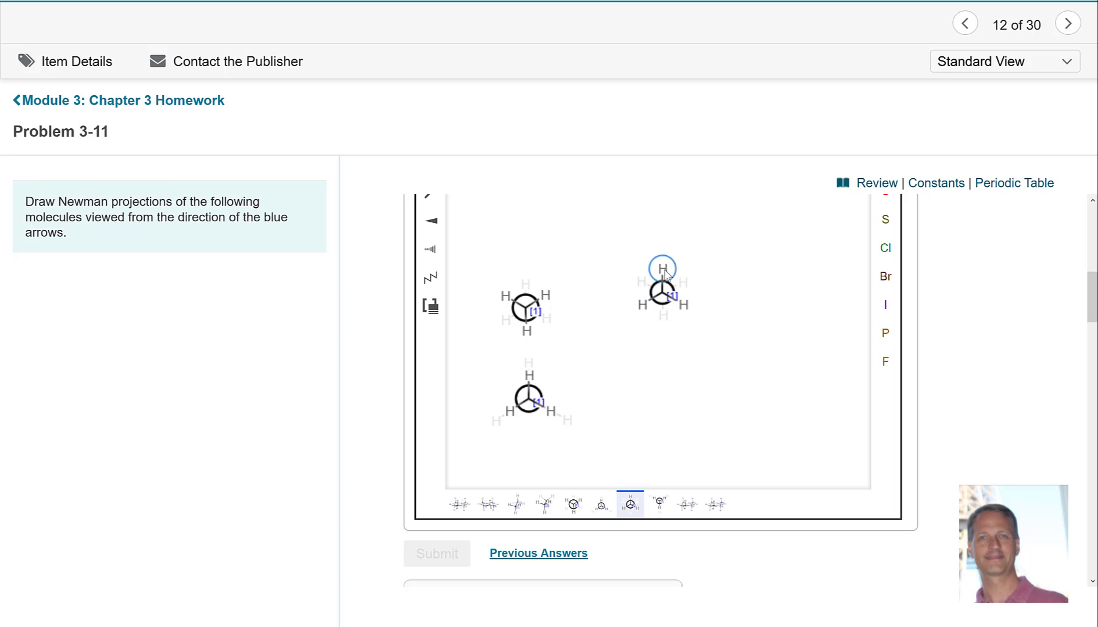
{"action": "left_click_drag", "start_coordinate": [666, 273], "coordinate": [667, 325]}
{"action": "mouse_move", "coordinate": [666, 279]}
{"action": "left_mouse_down"}
{"action": "mouse_move", "coordinate": [685, 303]}
{"action": "mouse_move", "coordinate": [643, 305]}
{"action": "mouse_move", "coordinate": [662, 277]}
{"action": "mouse_move", "coordinate": [642, 277]}
{"action": "mouse_move", "coordinate": [684, 303]}
{"action": "mouse_move", "coordinate": [662, 268]}
{"action": "left_mouse_up"}
Step: Delete the two left Newman projections, keeping the staggered one, and scroll back to Part A
{"action": "scroll", "coordinate": [964, 314], "scroll_direction": "up", "scroll_amount": 2}
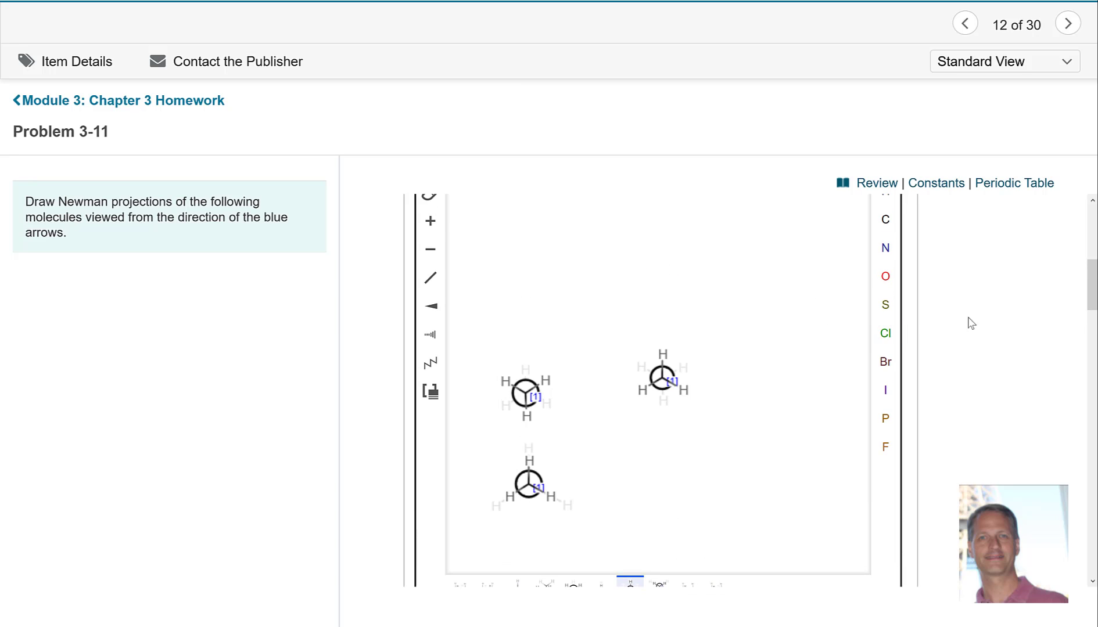
{"action": "scroll", "coordinate": [970, 321], "scroll_direction": "up", "scroll_amount": 2}
{"action": "left_click", "coordinate": [444, 262]}
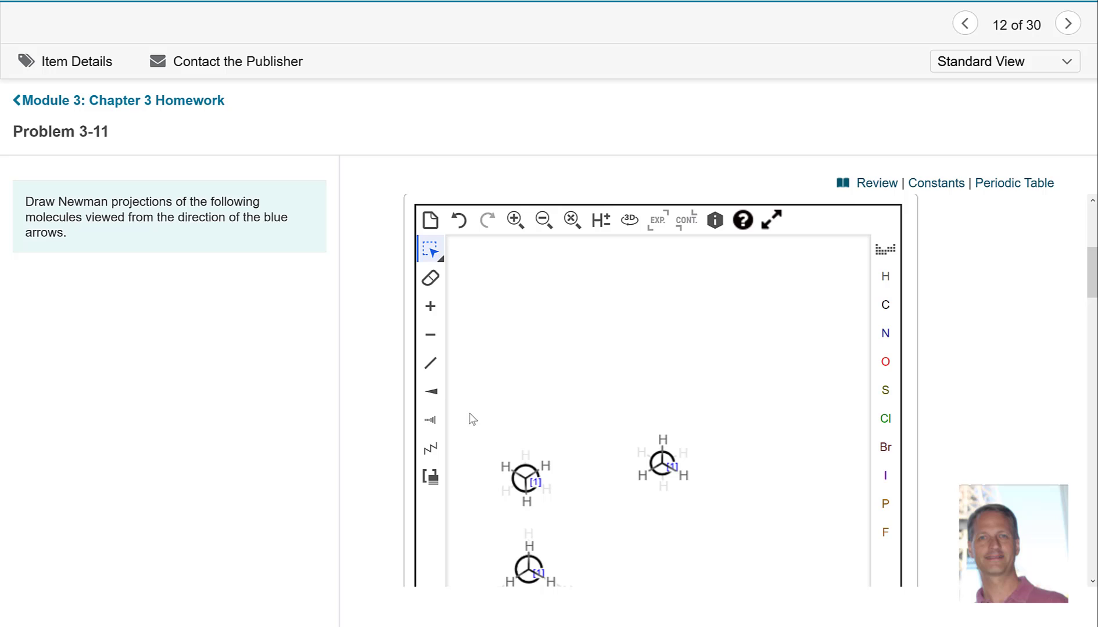
{"action": "left_click_drag", "start_coordinate": [469, 422], "coordinate": [580, 591]}
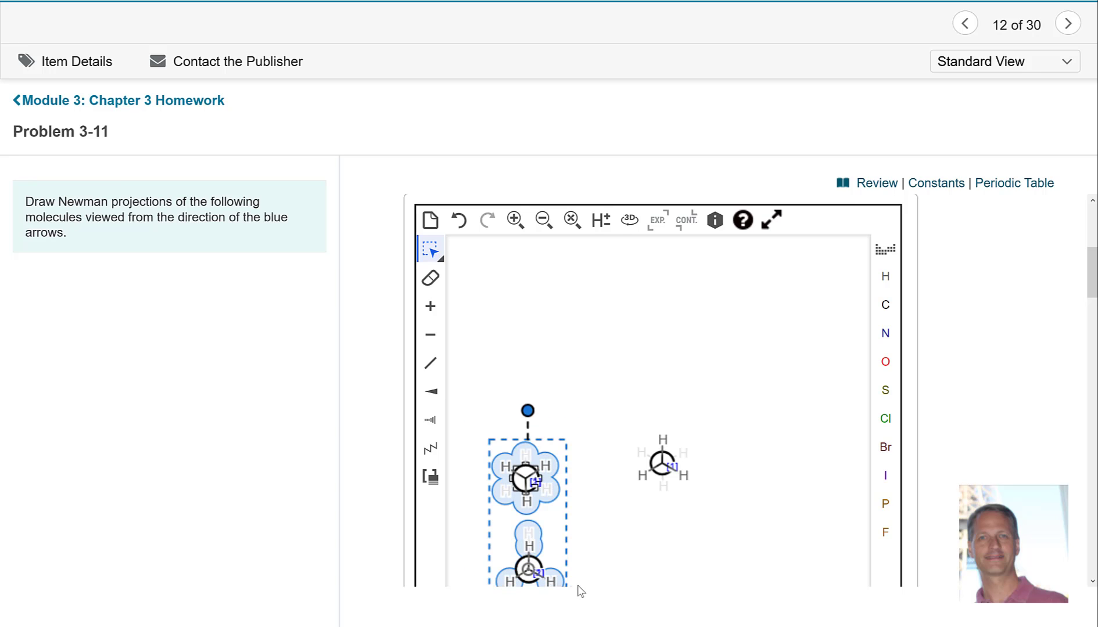
{"action": "key", "text": "Delete"}
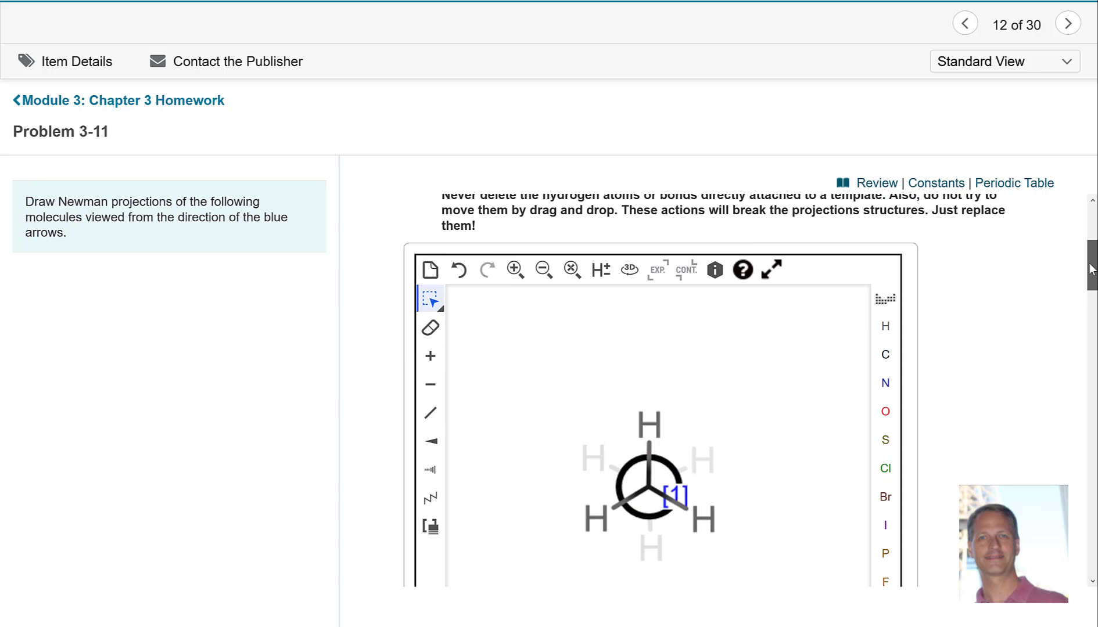
{"action": "left_click_drag", "start_coordinate": [1091, 281], "coordinate": [1090, 235]}
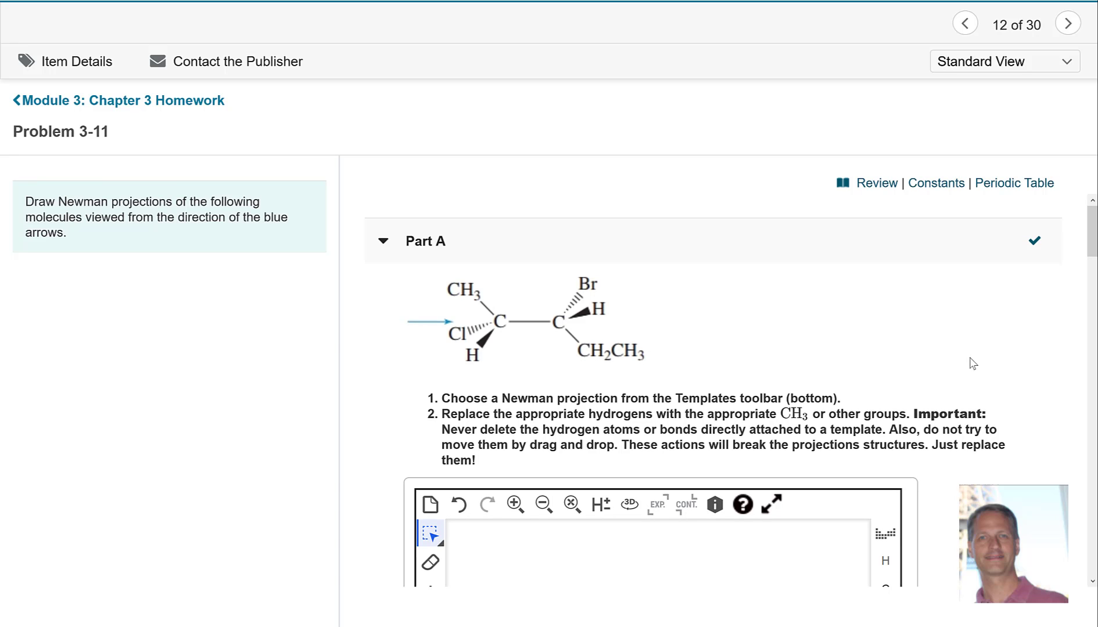
Step: Replace the front carbon's top hydrogen with CH3
{"action": "scroll", "coordinate": [973, 360], "scroll_direction": "down", "scroll_amount": 5}
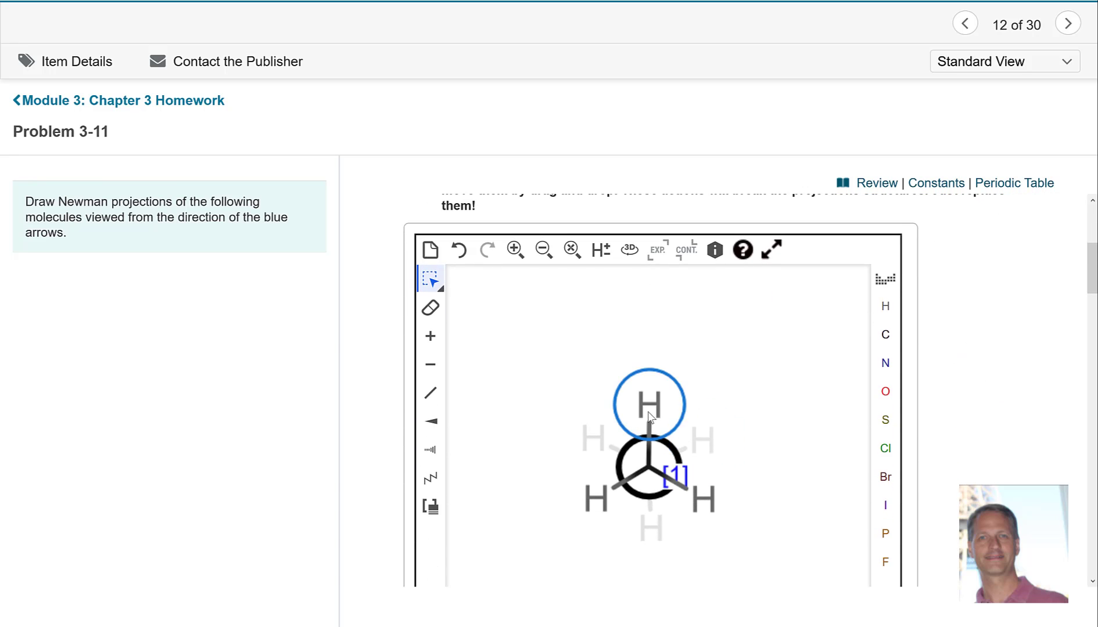
{"action": "left_click", "coordinate": [651, 404]}
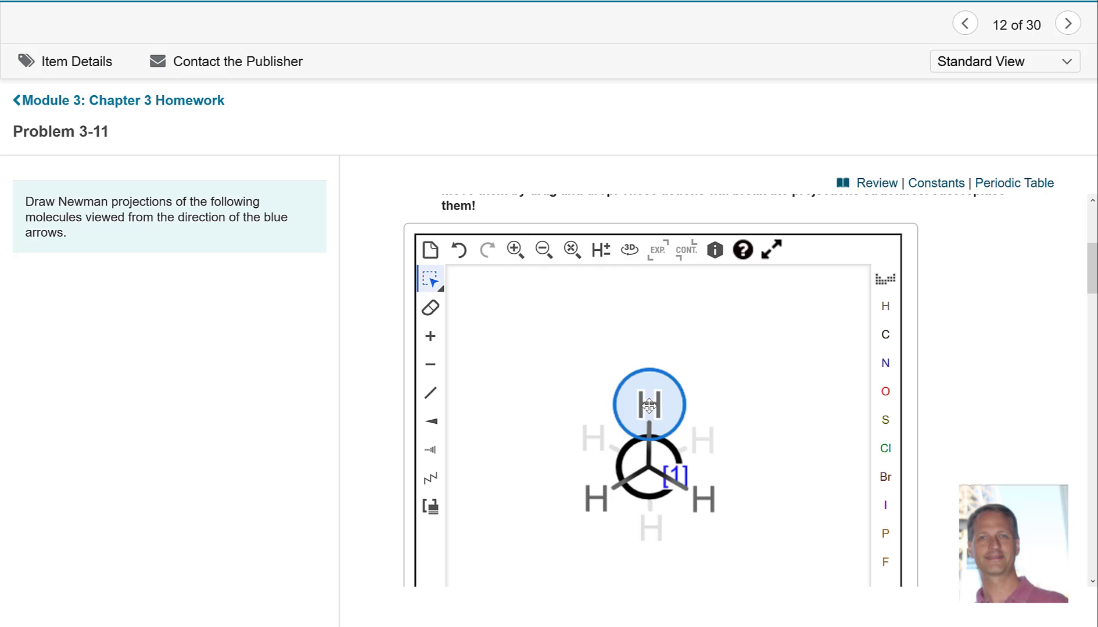
{"action": "key", "text": "c"}
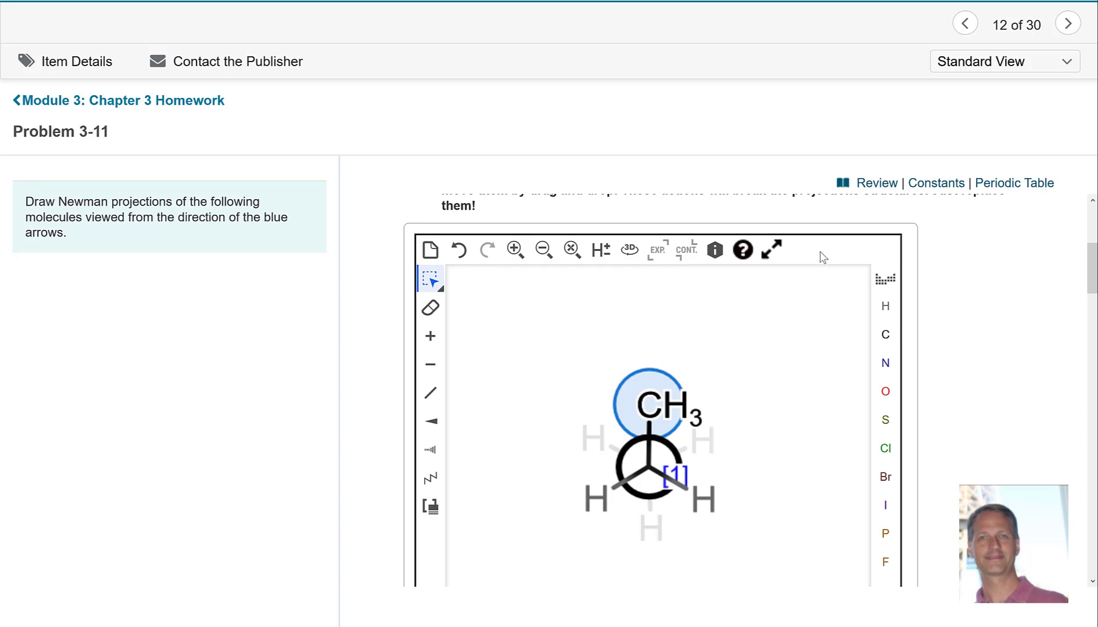
Step: Turn the back carbon's bottom hydrogen into an ethyl group by adding CH3 and a single bond
{"action": "left_click", "coordinate": [651, 536]}
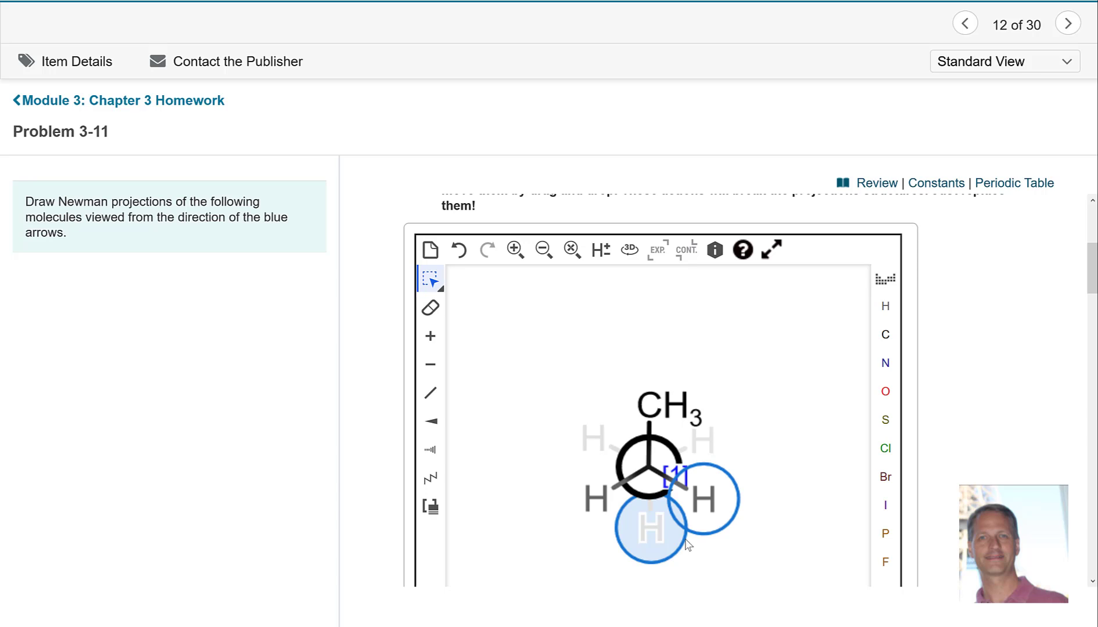
{"action": "type", "text": "CH3"}
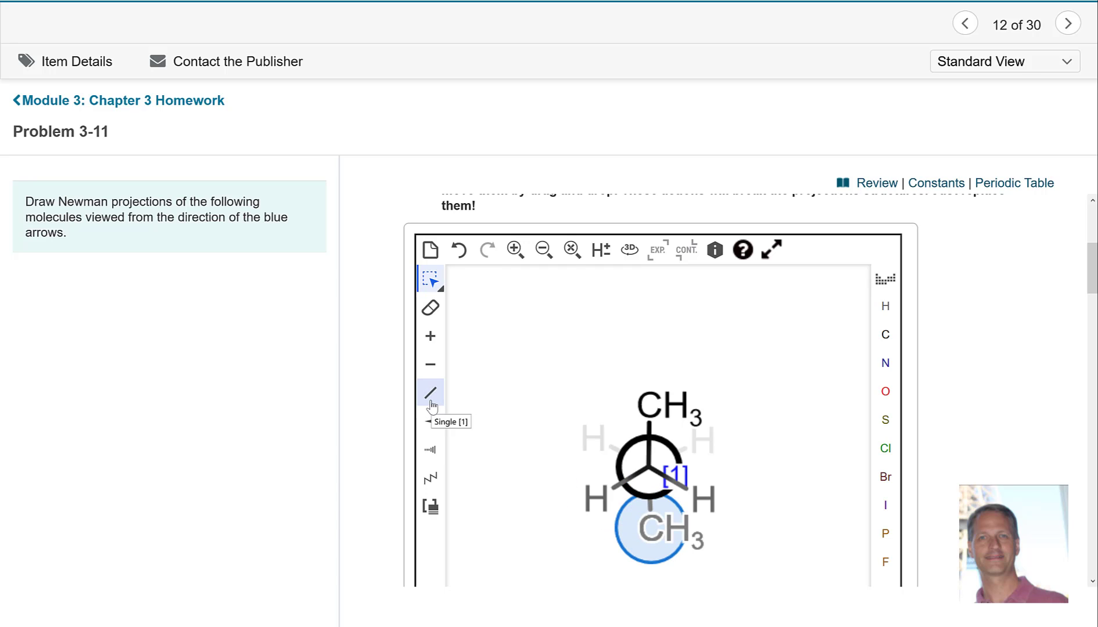
{"action": "left_click", "coordinate": [431, 400]}
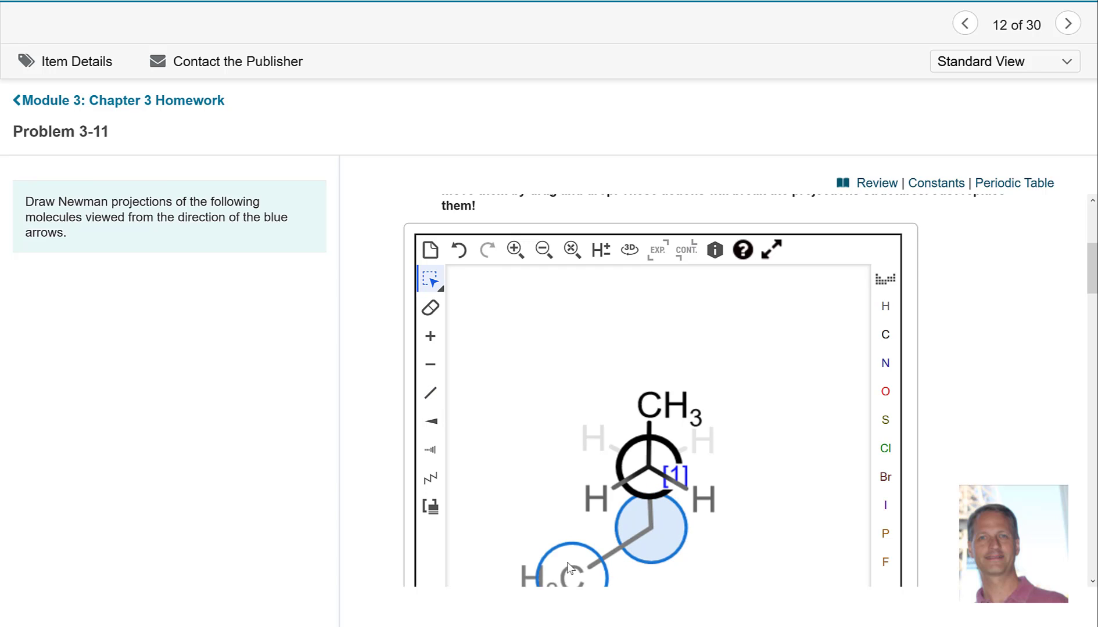
{"action": "left_click", "coordinate": [819, 373]}
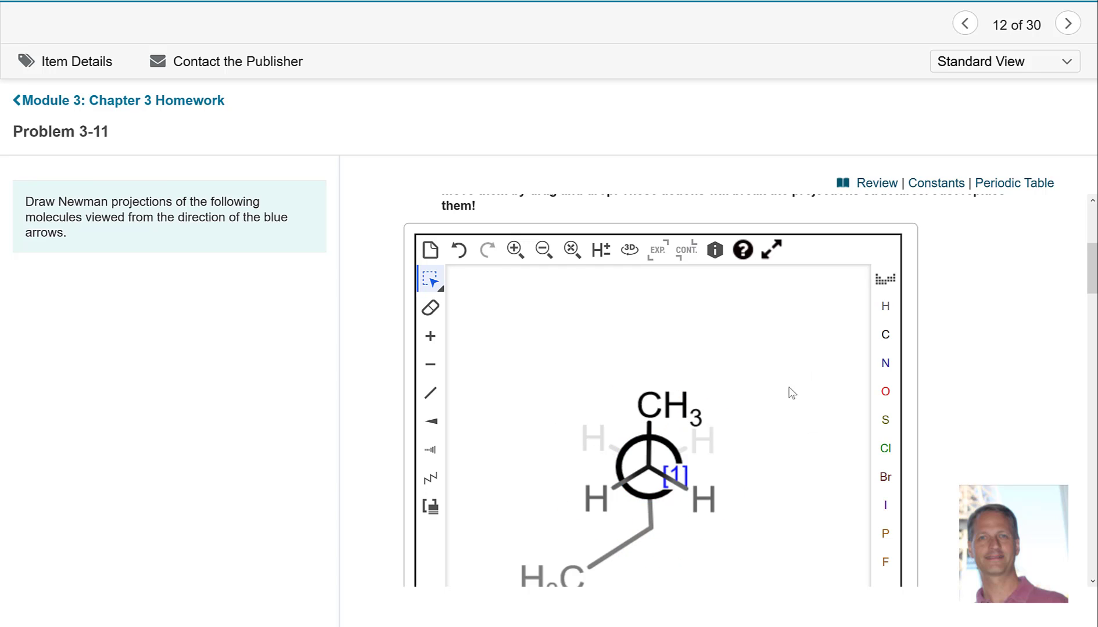
Step: Replace the front carbon's lower-left hydrogen with Cl
{"action": "scroll", "coordinate": [991, 336], "scroll_direction": "up", "scroll_amount": 4}
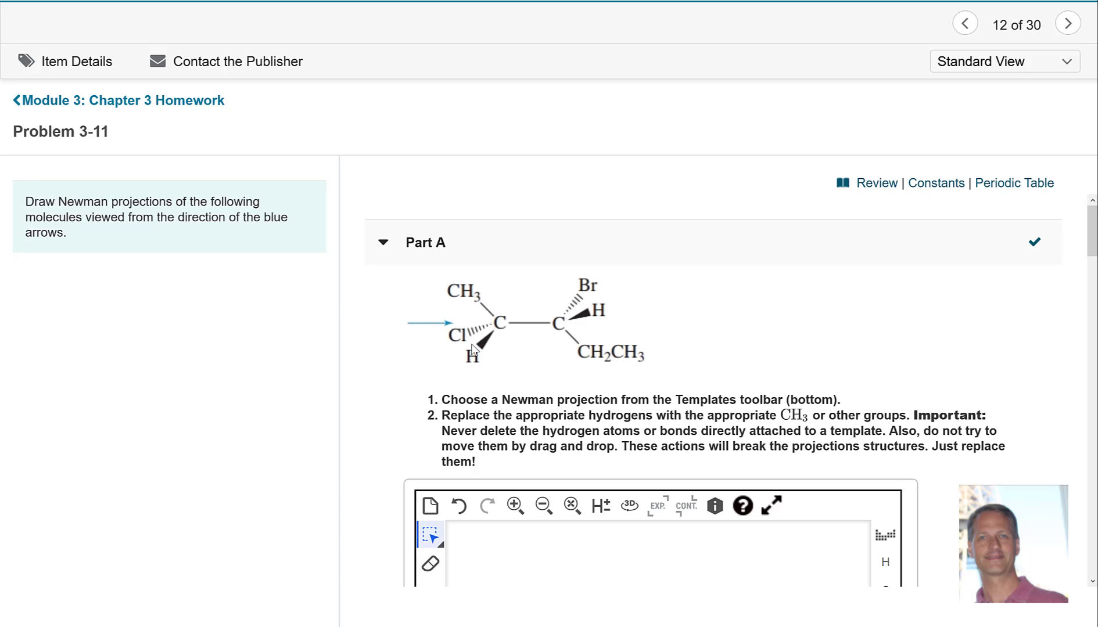
{"action": "scroll", "coordinate": [735, 373], "scroll_direction": "down", "scroll_amount": 3}
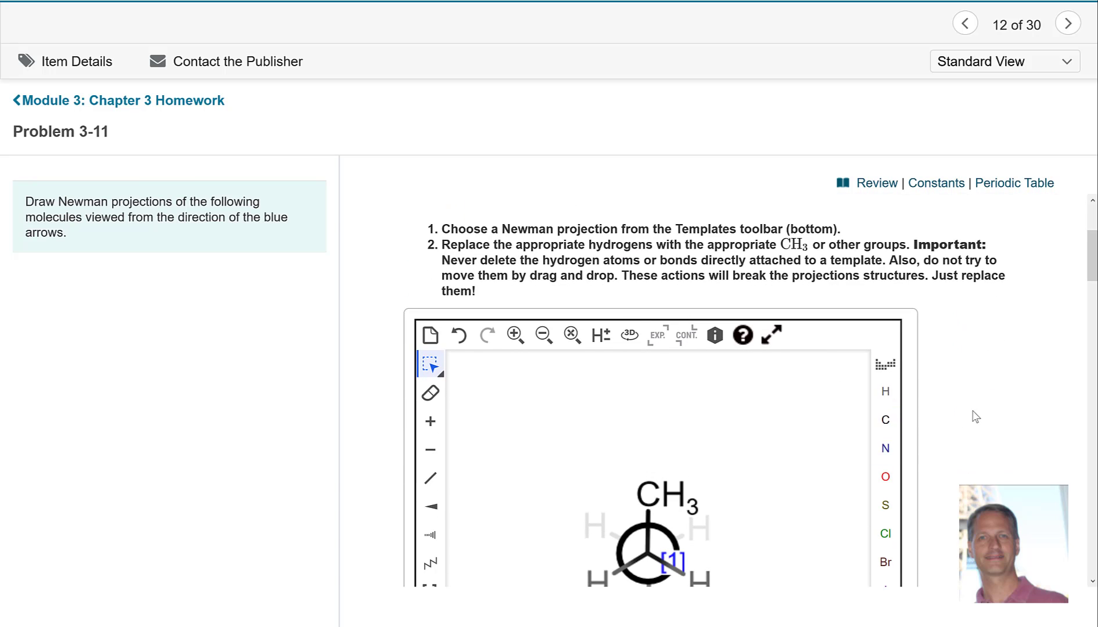
{"action": "scroll", "coordinate": [868, 475], "scroll_direction": "down", "scroll_amount": 2}
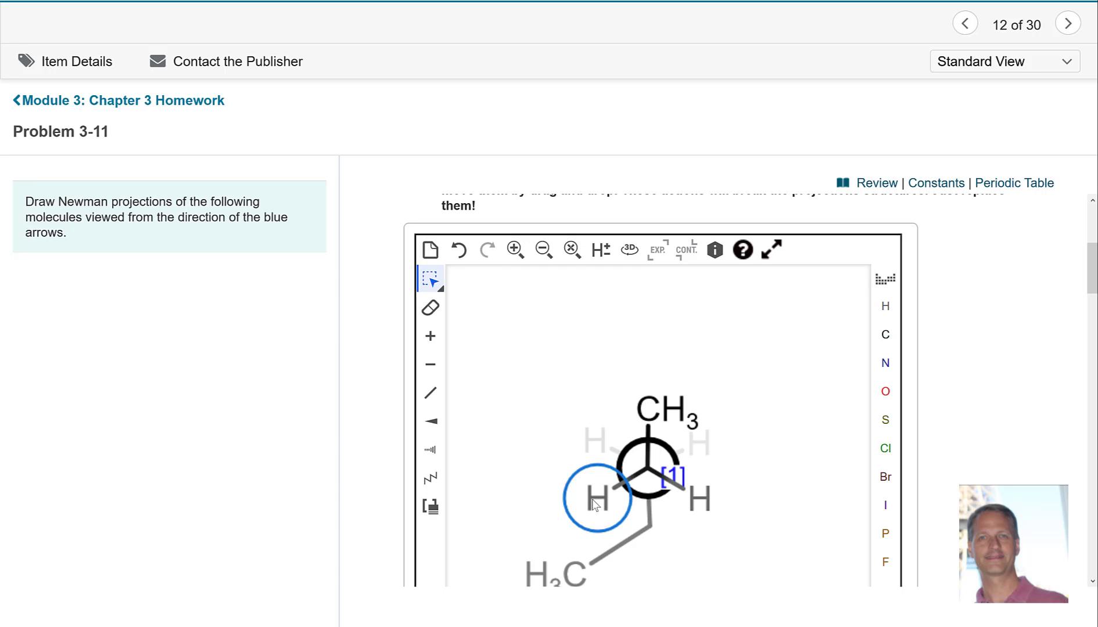
{"action": "left_click", "coordinate": [886, 447]}
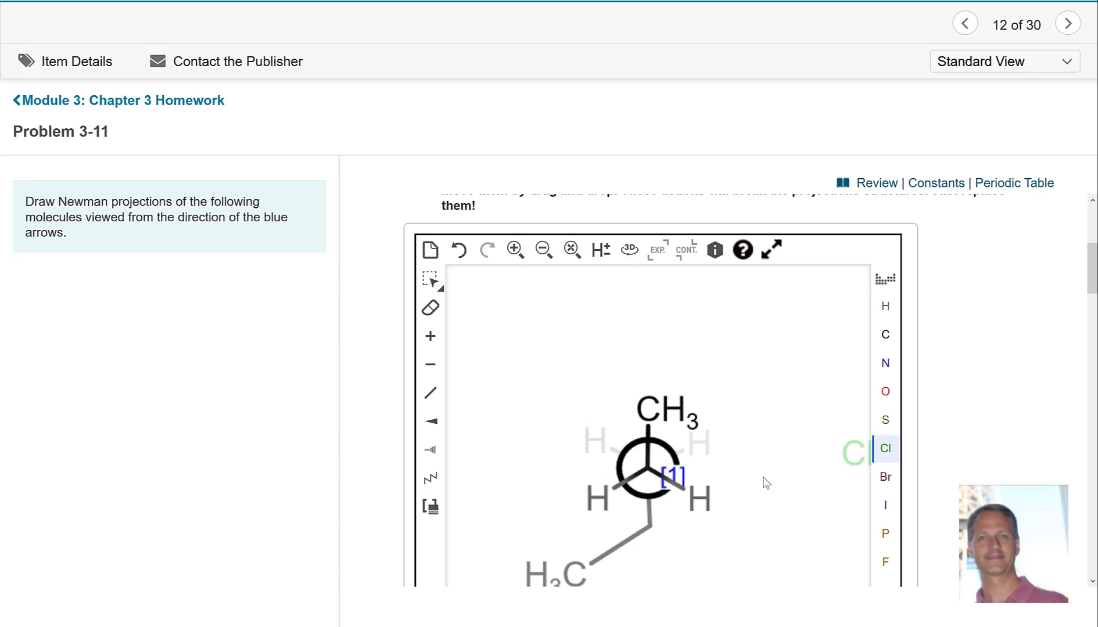
{"action": "left_click", "coordinate": [599, 500]}
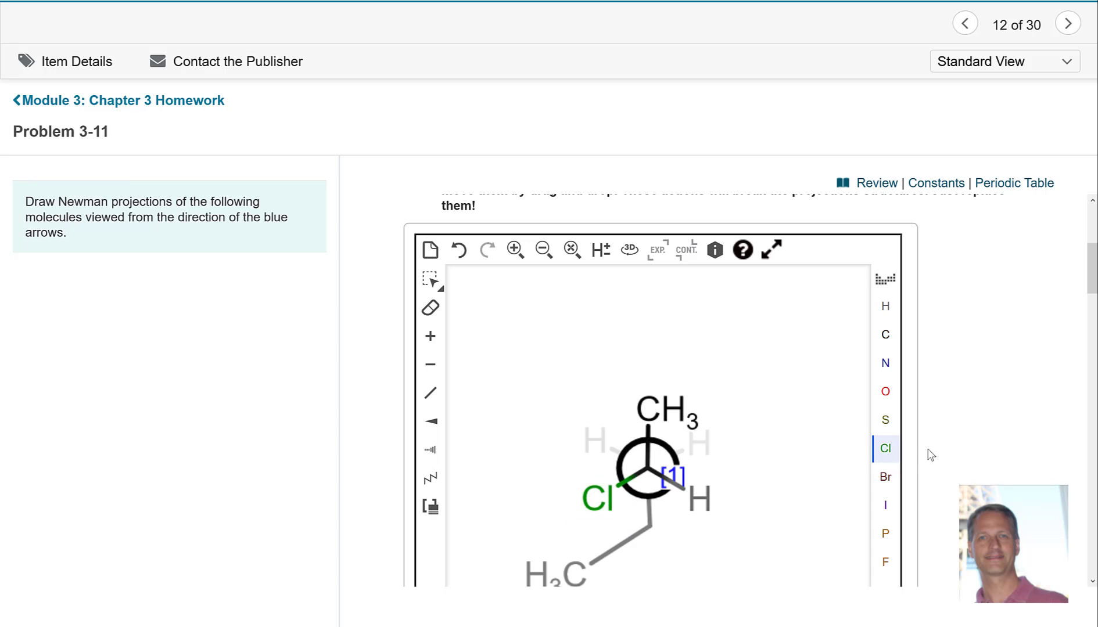
Step: Replace the back carbon's upper-left hydrogen with Br
{"action": "scroll", "coordinate": [1005, 412], "scroll_direction": "up", "scroll_amount": 4}
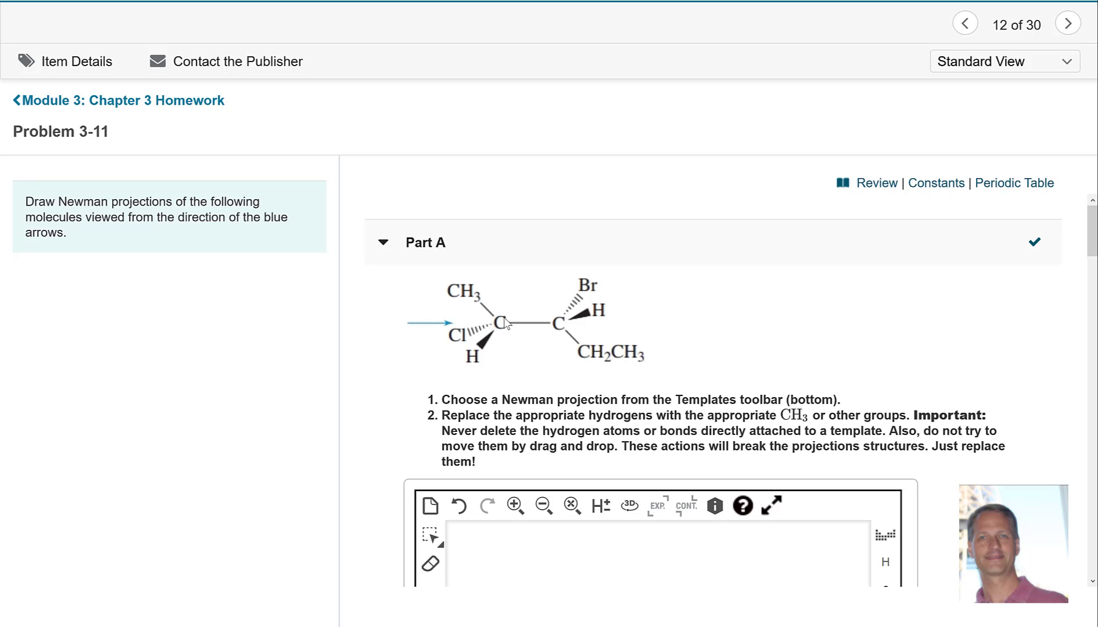
{"action": "scroll", "coordinate": [976, 399], "scroll_direction": "down", "scroll_amount": 3}
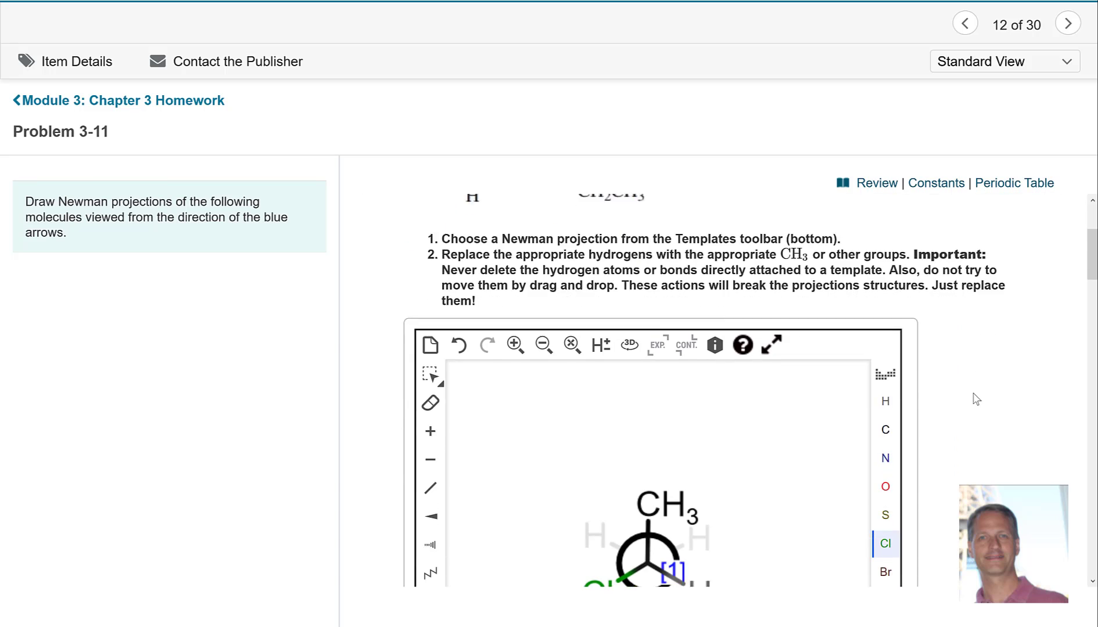
{"action": "scroll", "coordinate": [976, 407], "scroll_direction": "down", "scroll_amount": 2}
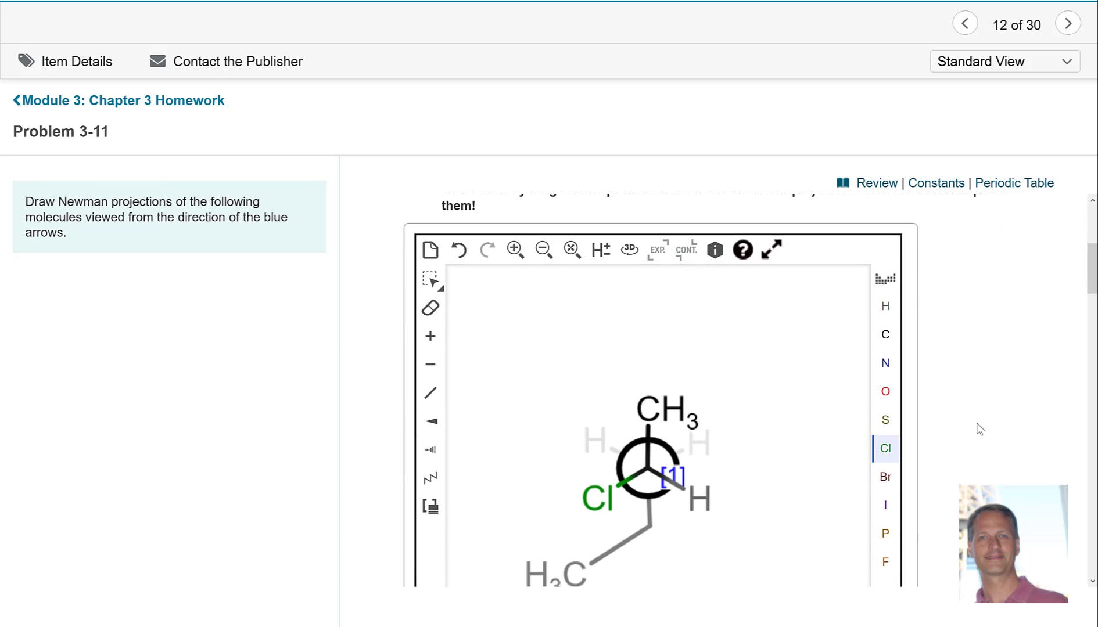
{"action": "left_click", "coordinate": [882, 482]}
{"action": "left_click", "coordinate": [584, 453]}
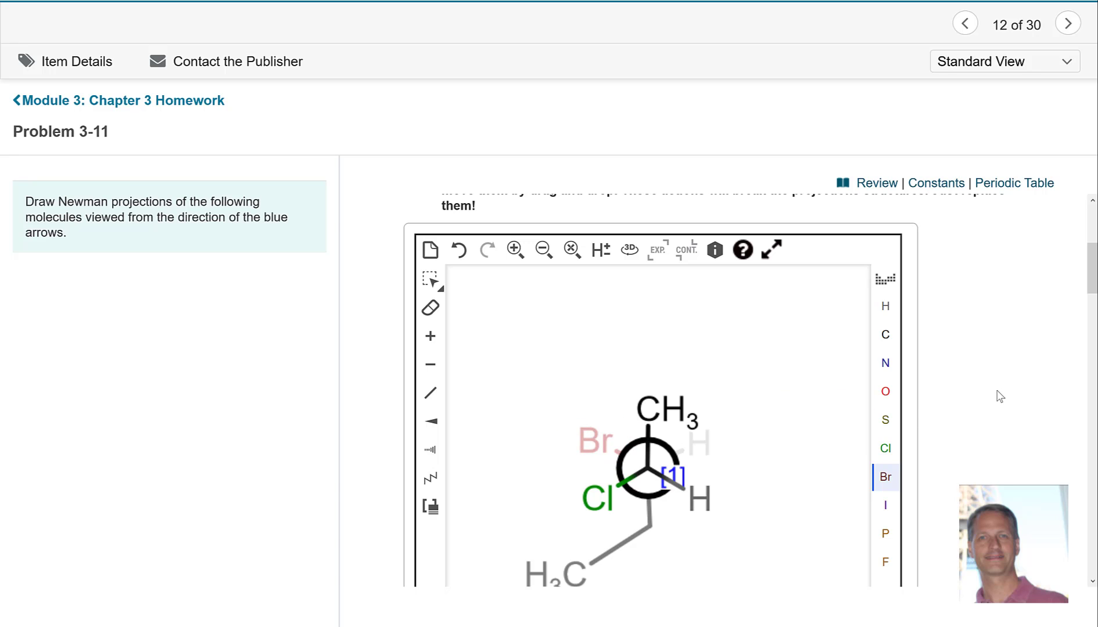
Step: Submit the finished Part A Newman projection for grading
{"action": "scroll", "coordinate": [982, 384], "scroll_direction": "down", "scroll_amount": 5}
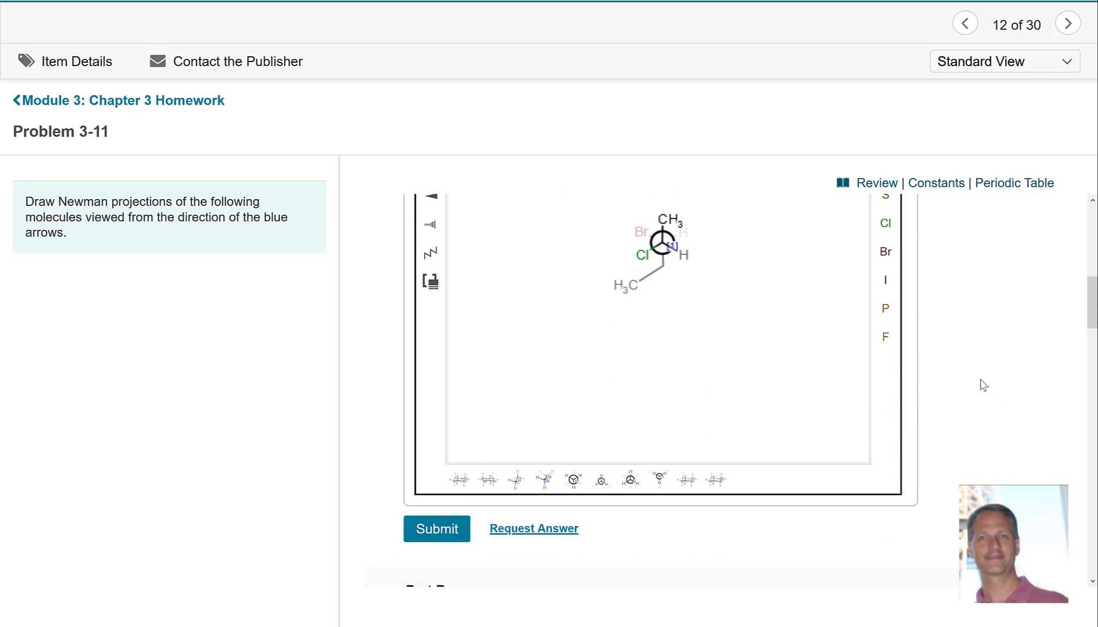
{"action": "left_click", "coordinate": [435, 504]}
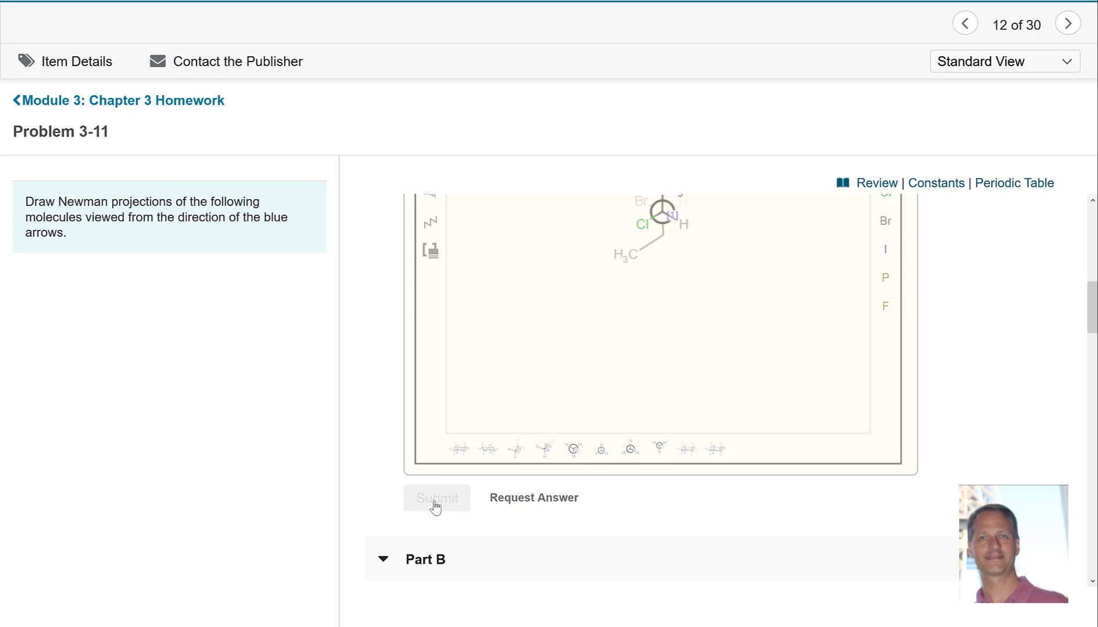